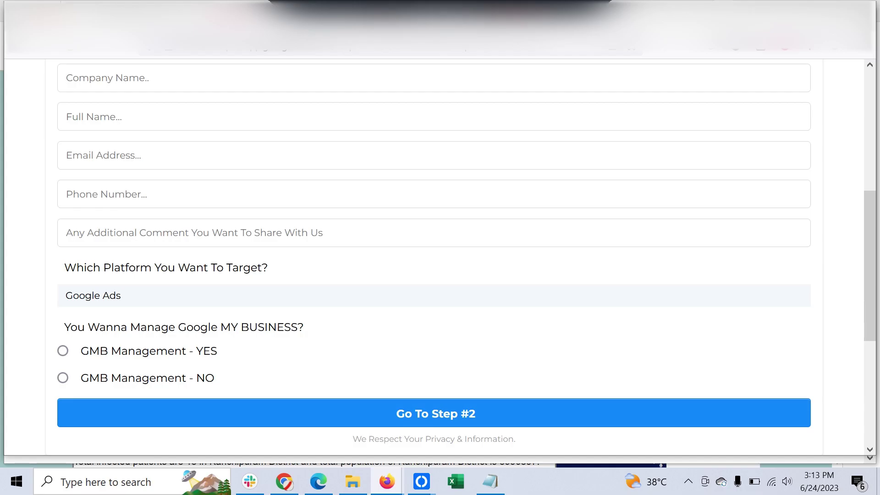
# Step: Look over the order form's contact fields, target platform list and Google My Business options
pyautogui.click(66, 78)
pyautogui.scroll(6, 434, 256)
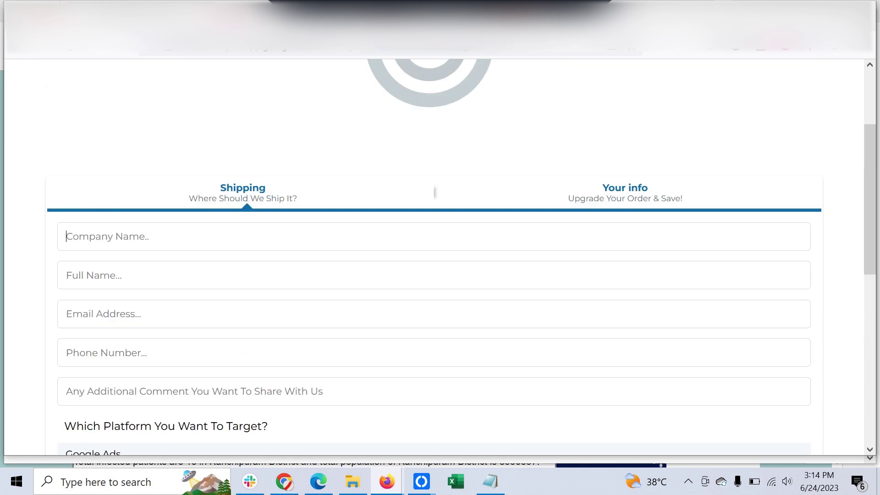
pyautogui.scroll(-3, 433, 256)
pyautogui.scroll(-4, 434, 261)
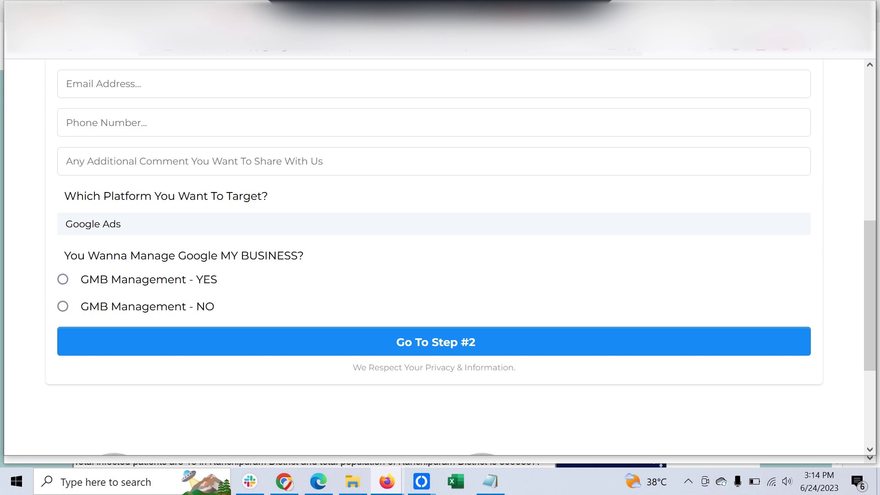
pyautogui.scroll(3, 434, 256)
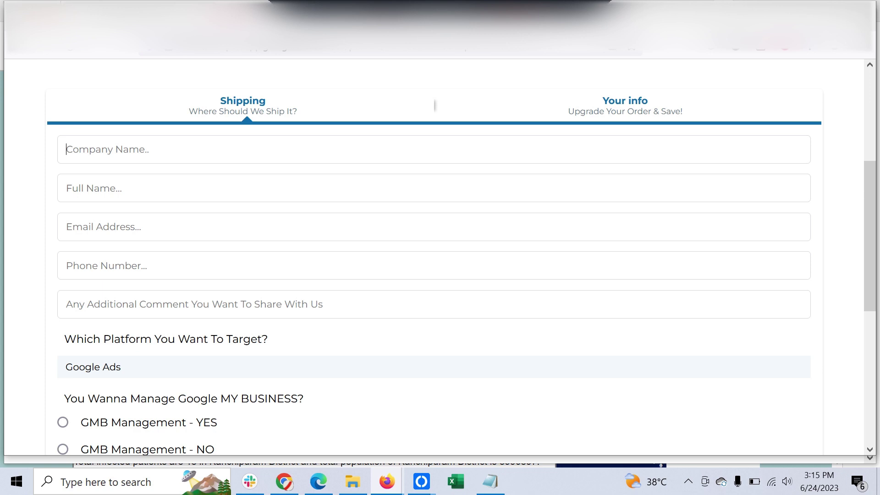
pyautogui.scroll(-3, 433, 257)
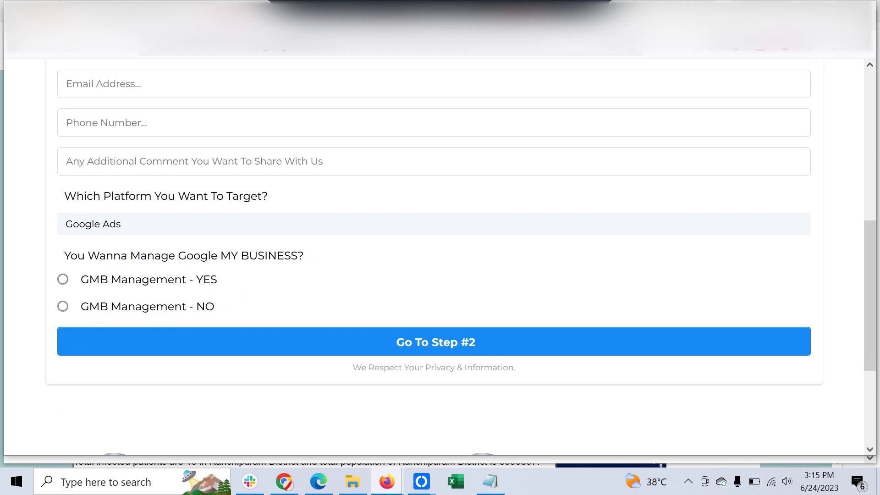
pyautogui.click(433, 224)
pyautogui.click(434, 224)
# Step: Enter mycompany as the company name and fill in the full name on the order form
pyautogui.scroll(4, 433, 257)
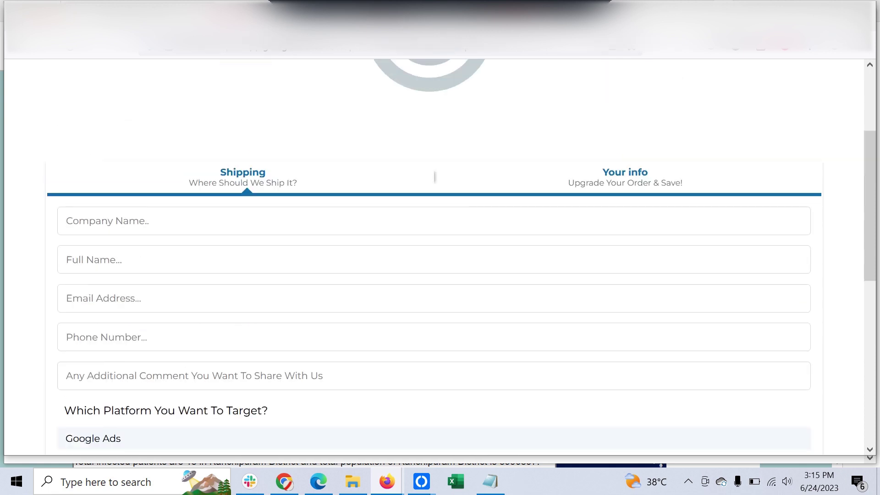
pyautogui.click(67, 221)
pyautogui.write(',u')
pyautogui.write('y')
pyautogui.press('BackSpace')
pyautogui.press('BackSpace')
pyautogui.press('BackSpace')
pyautogui.write('mycompany')
pyautogui.press('Tab')
pyautogui.write('ge')
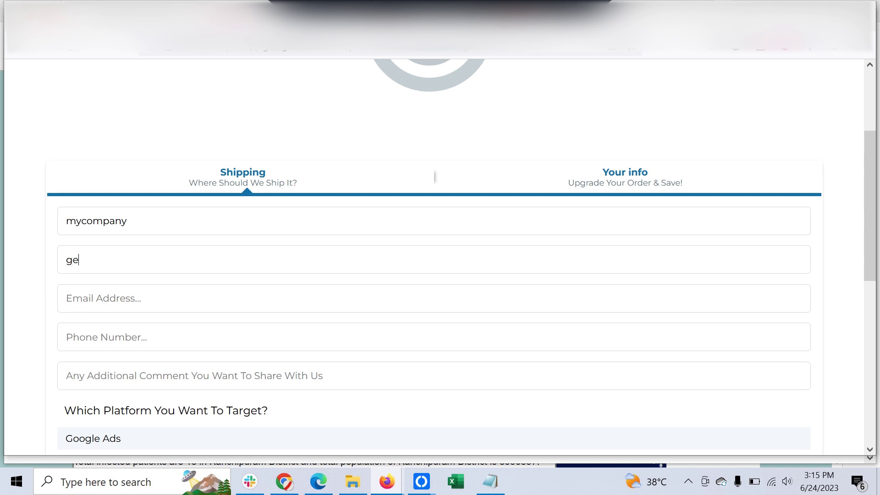
pyautogui.write('orgemycomp')
# Step: Copy the e-mail address from the Notepad note into the order form's Email Address field
pyautogui.click(490, 482)
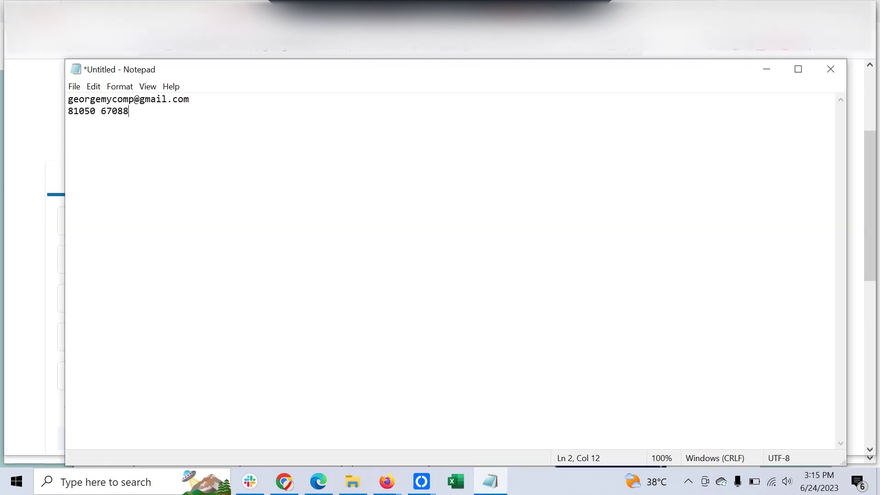
pyautogui.moveTo(189, 100); pyautogui.dragTo(68, 99)
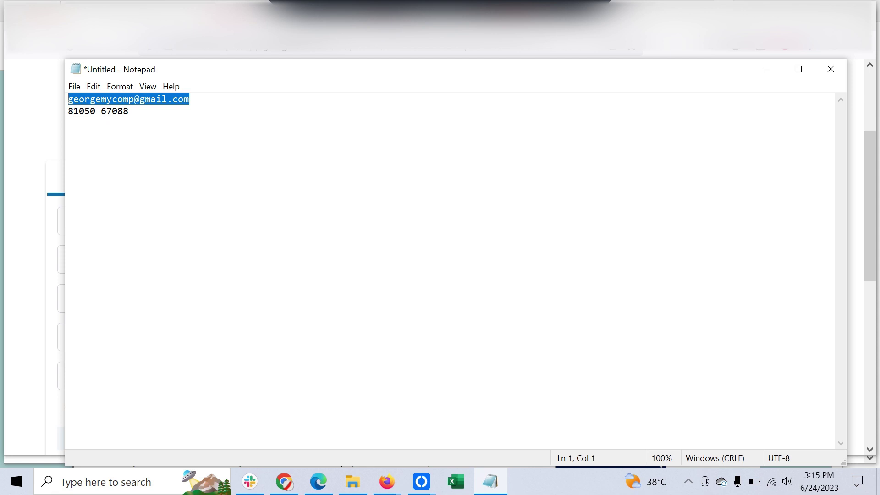
pyautogui.hotkey('ctrl', 'c')
pyautogui.hotkey('alt', 'Tab')
pyautogui.press('Tab')
pyautogui.hotkey('ctrl', 'v')
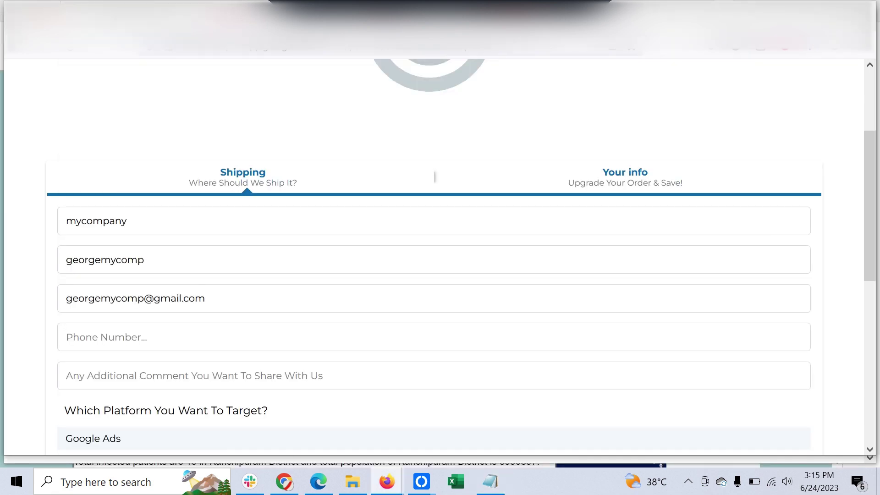
# Step: Copy the phone number from the second line of the Notepad note into the order form's Phone Number field
pyautogui.hotkey('alt', 'Tab')
pyautogui.press('Down')
pyautogui.press('End')
pyautogui.hotkey('shift', 'Left')
pyautogui.hotkey('shift', 'Left')
pyautogui.hotkey('shift', 'Left')
pyautogui.hotkey('shift', 'Left')
pyautogui.hotkey('shift', 'Left')
pyautogui.hotkey('shift', 'Left')
pyautogui.hotkey('shift', 'Left')
pyautogui.hotkey('shift', 'Left')
pyautogui.hotkey('shift', 'Left')
pyautogui.hotkey('shift', 'Left')
pyautogui.hotkey('shift', 'Left')
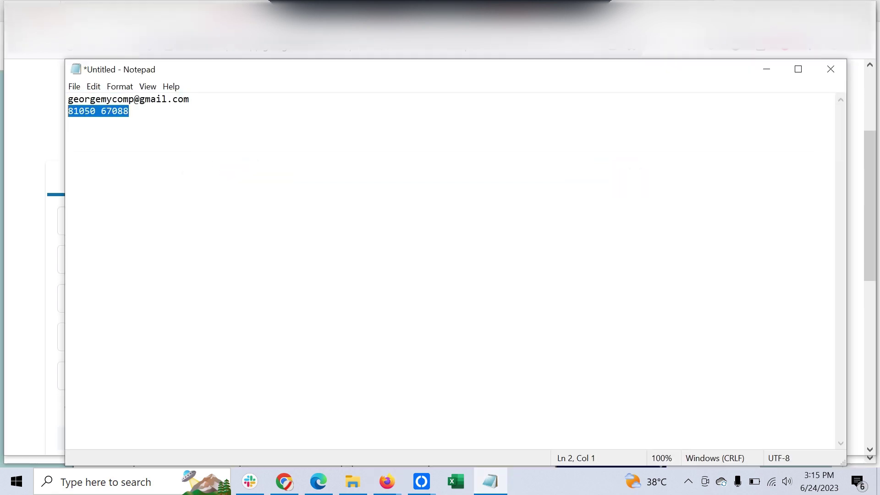
pyautogui.hotkey('ctrl', 'c')
pyautogui.hotkey('alt', 'Tab')
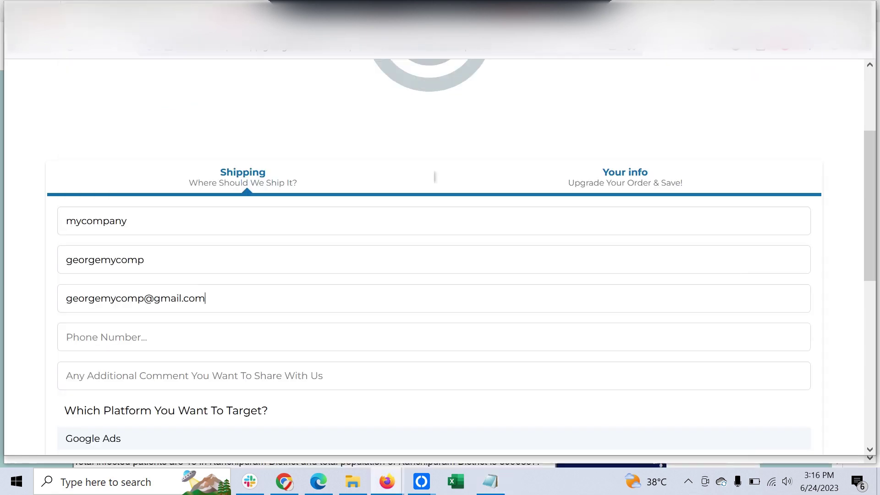
pyautogui.press('Tab')
pyautogui.hotkey('ctrl', 'v')
# Step: Enter "interested about your wordpress offerings" as the additional comment on the order form
pyautogui.scroll(-3, 433, 256)
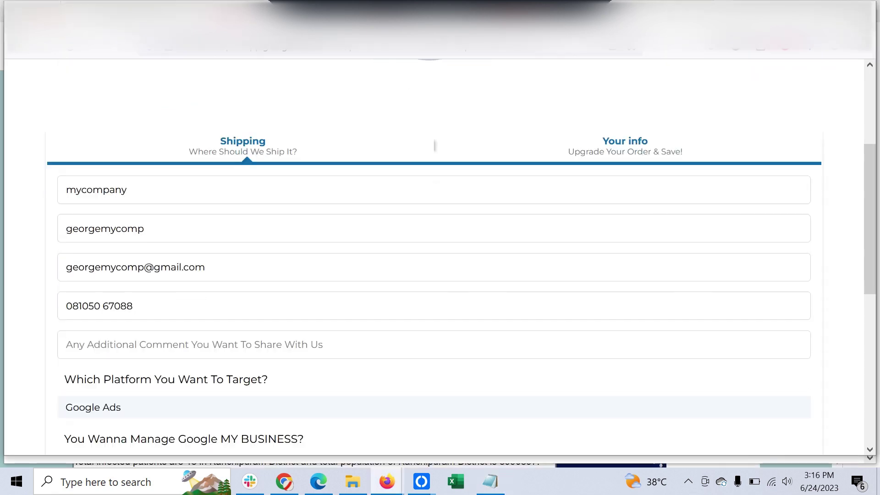
pyautogui.click(66, 233)
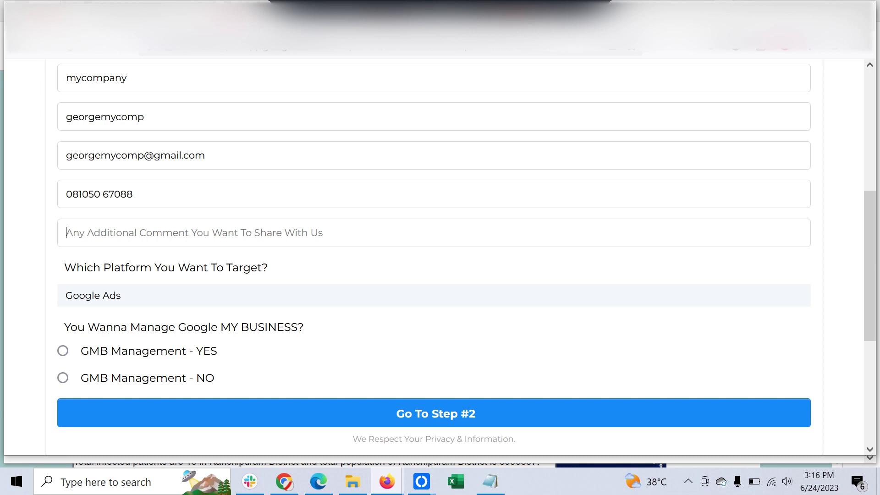
pyautogui.write('int')
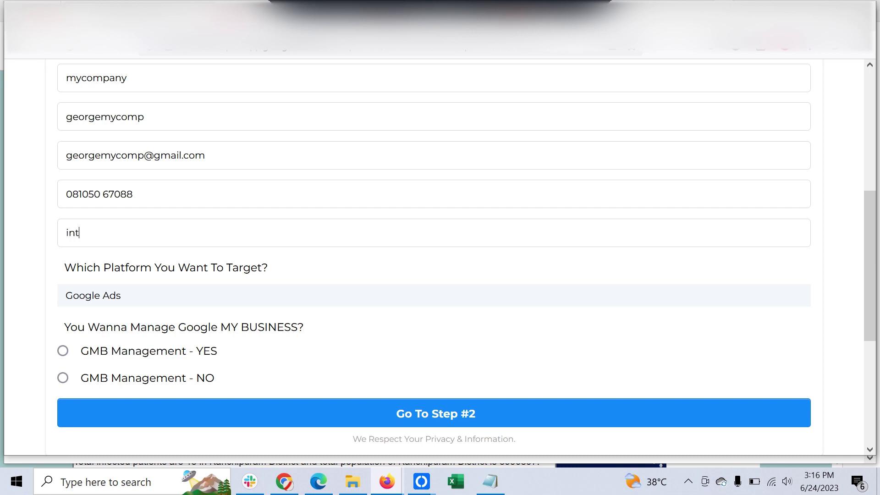
pyautogui.write('erested about your wordp')
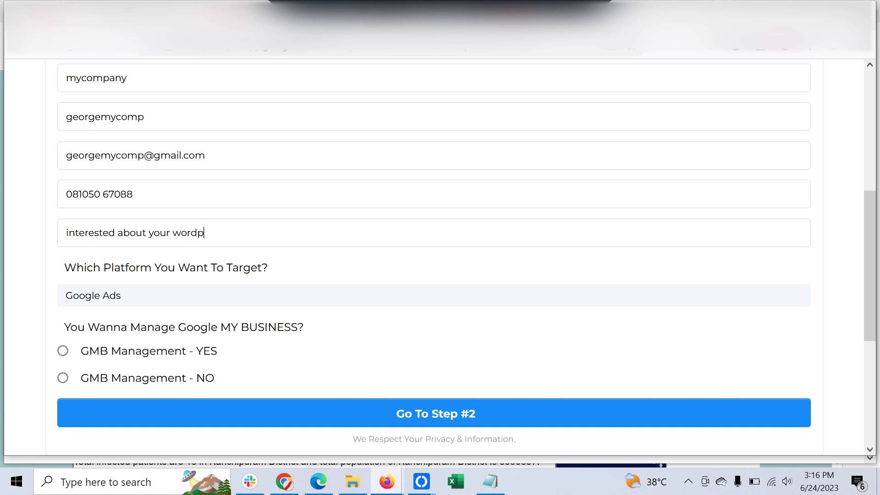
pyautogui.write('ress offerings')
# Step: Choose Google Ads as the target platform and GMB Management - YES for Google My Business
pyautogui.click(120, 296)
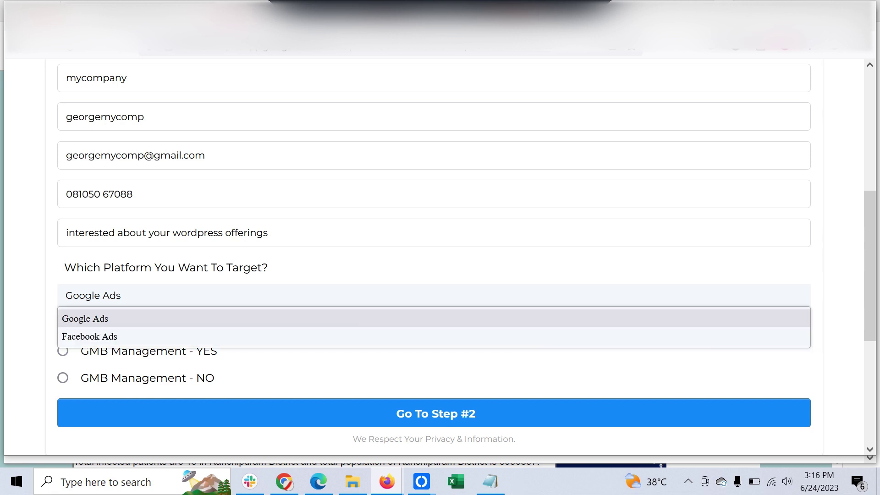
pyautogui.press('Return')
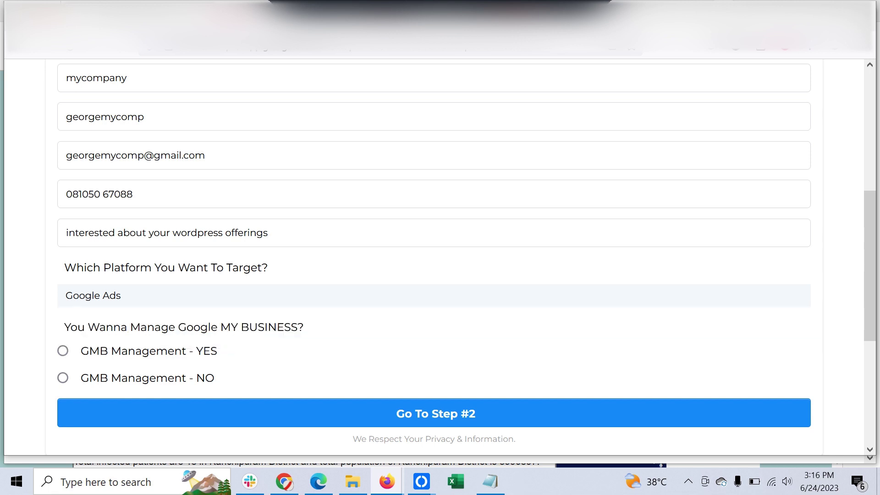
pyautogui.moveTo(88, 327); pyautogui.dragTo(303, 327)
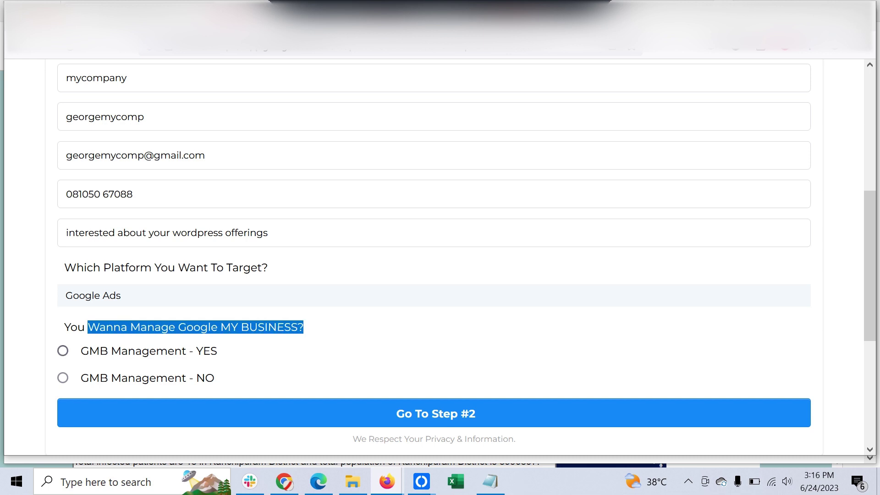
pyautogui.click(63, 350)
# Step: Continue to step 2 of the order form and review the order summary and card section
pyautogui.scroll(-3, 434, 270)
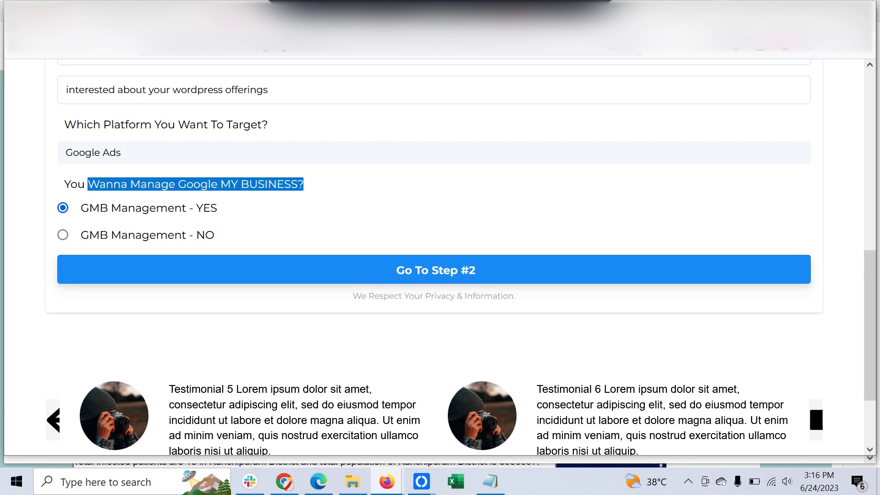
pyautogui.click(434, 269)
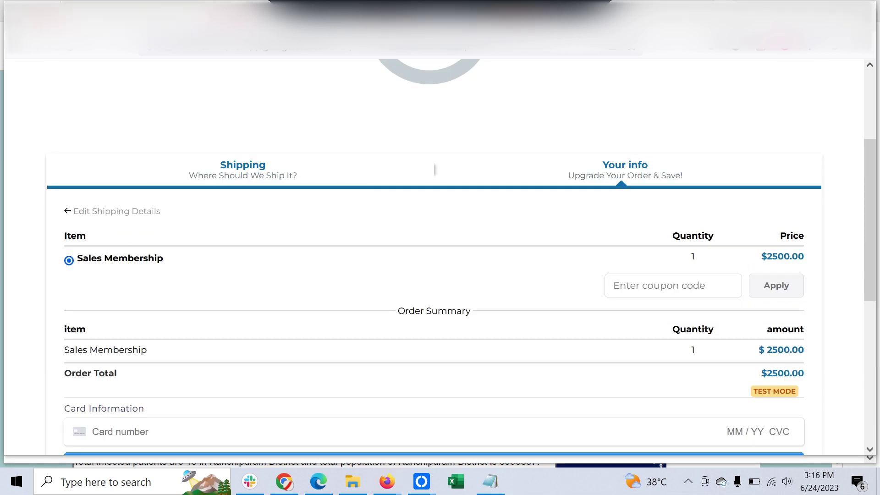
pyautogui.scroll(-2, 434, 257)
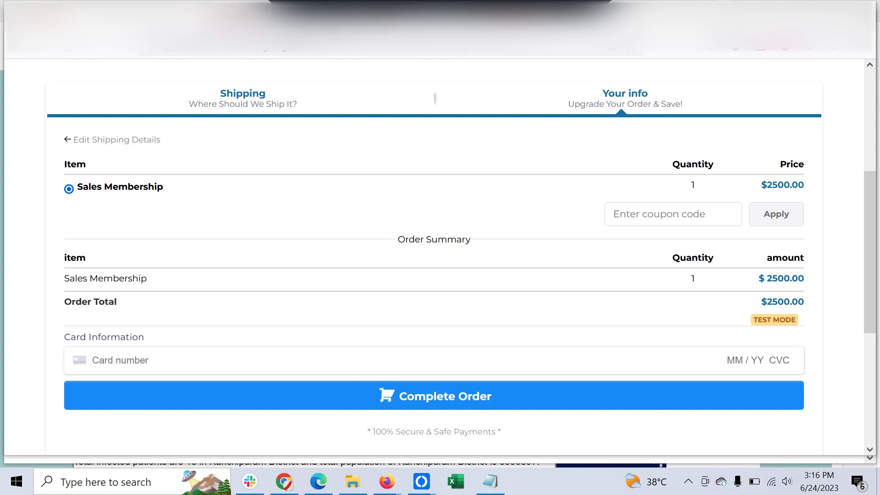
# Step: Switch to the Custom Fields settings page and examine the group and options of the new GMB Management field
pyautogui.click(293, 15)
pyautogui.scroll(-2, 263, 317)
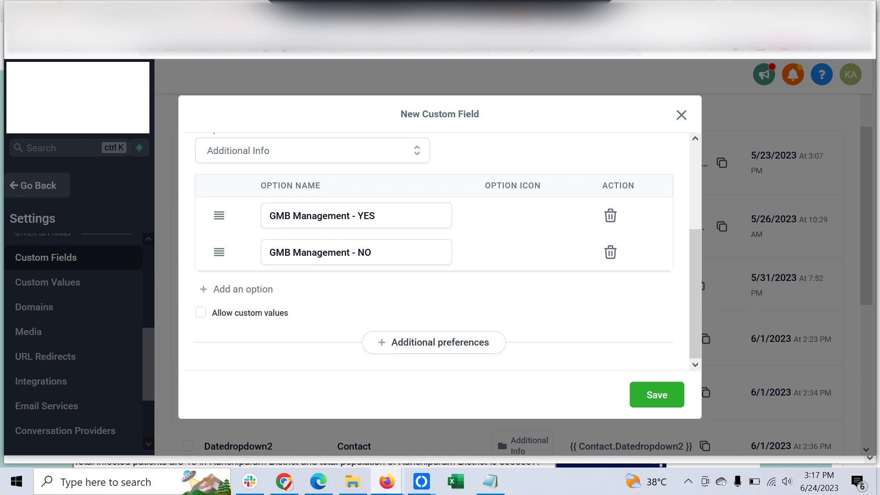
pyautogui.scroll(3, 434, 252)
pyautogui.scroll(-3, 434, 252)
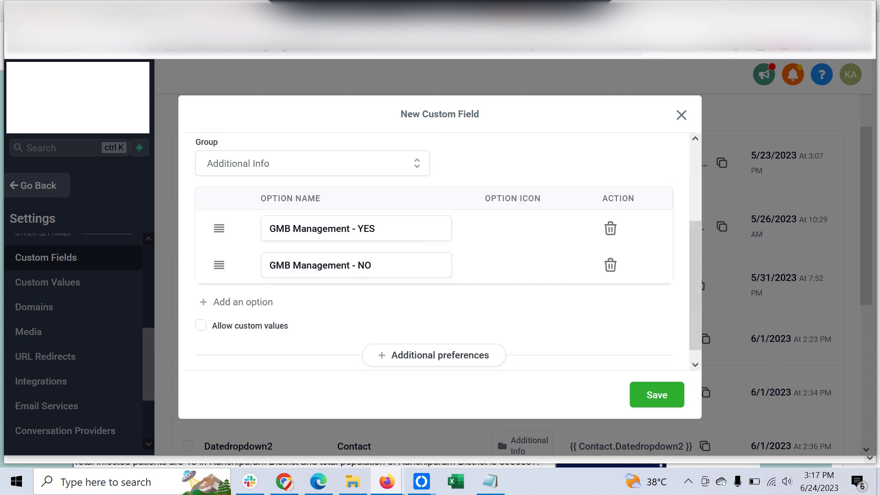